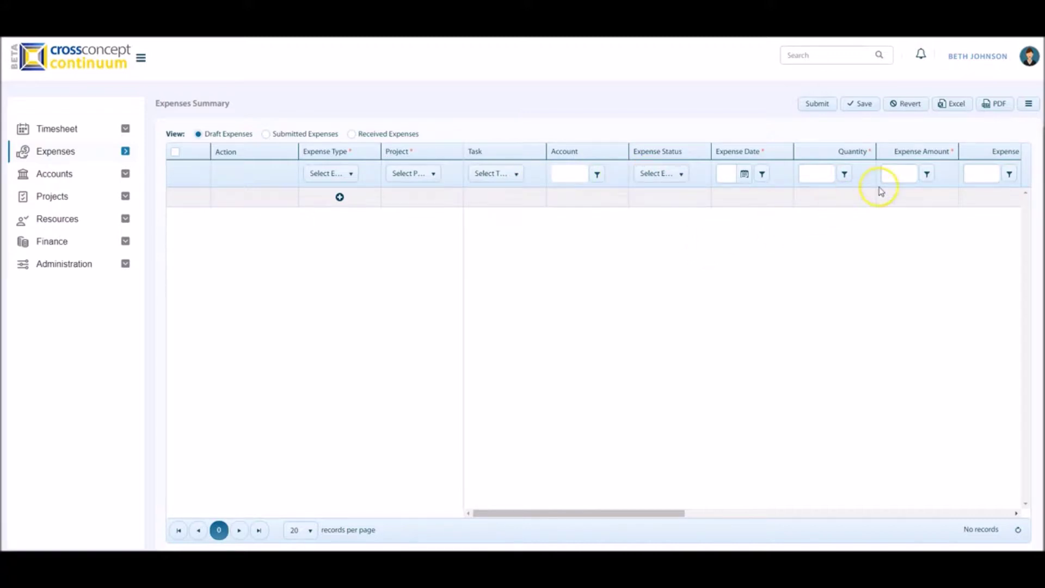
click(1023, 107)
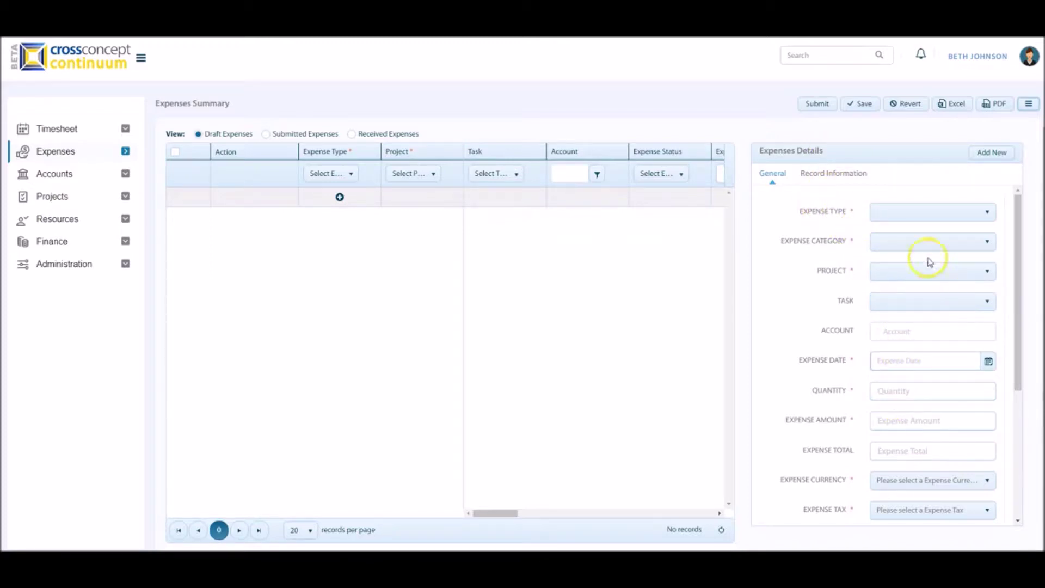
click(999, 162)
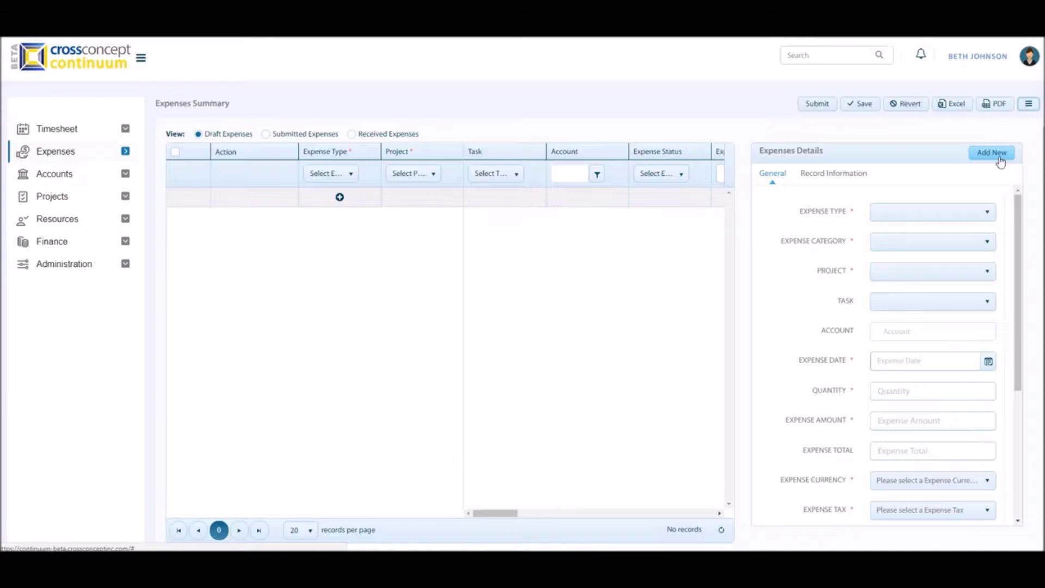
click(1028, 107)
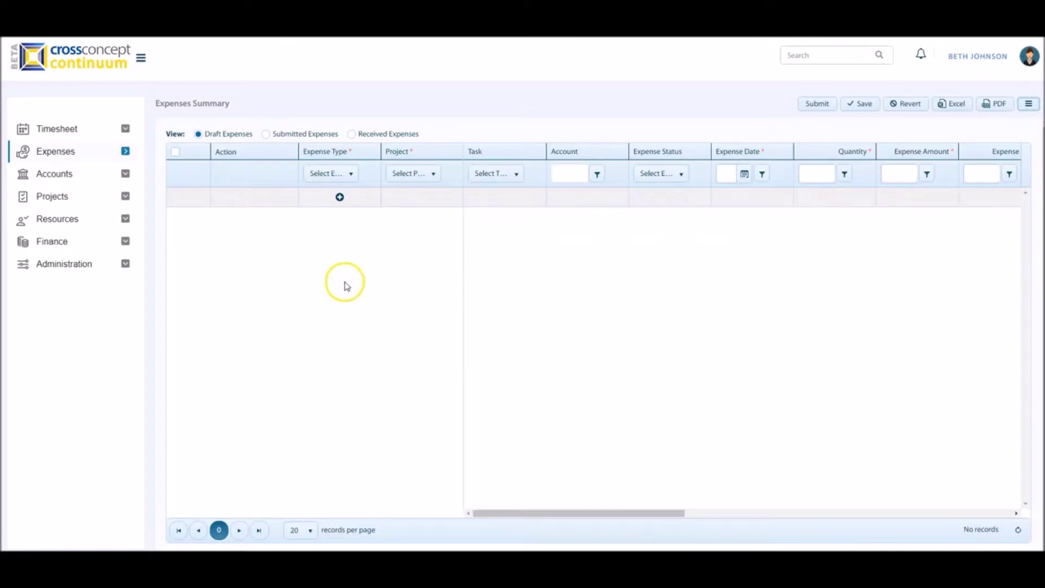
Add a new draft expense line with the expense type Transportation/Taxi
click(339, 197)
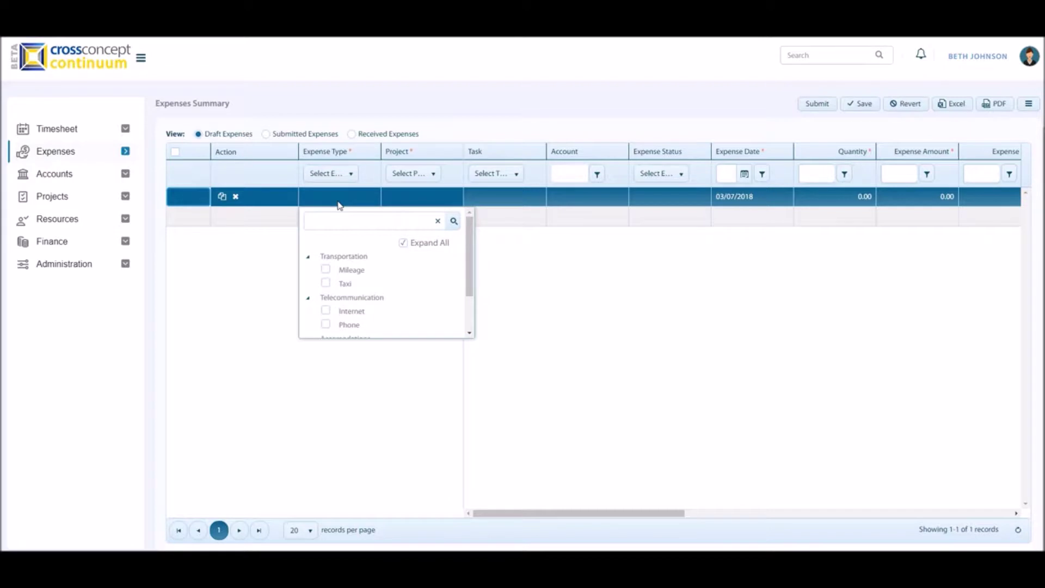
click(348, 256)
click(371, 297)
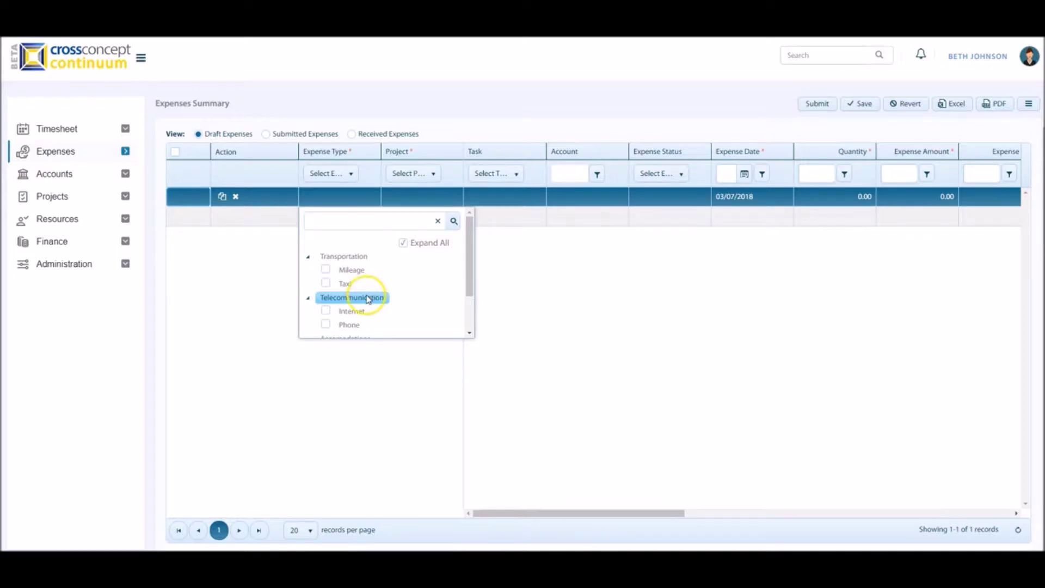
click(325, 283)
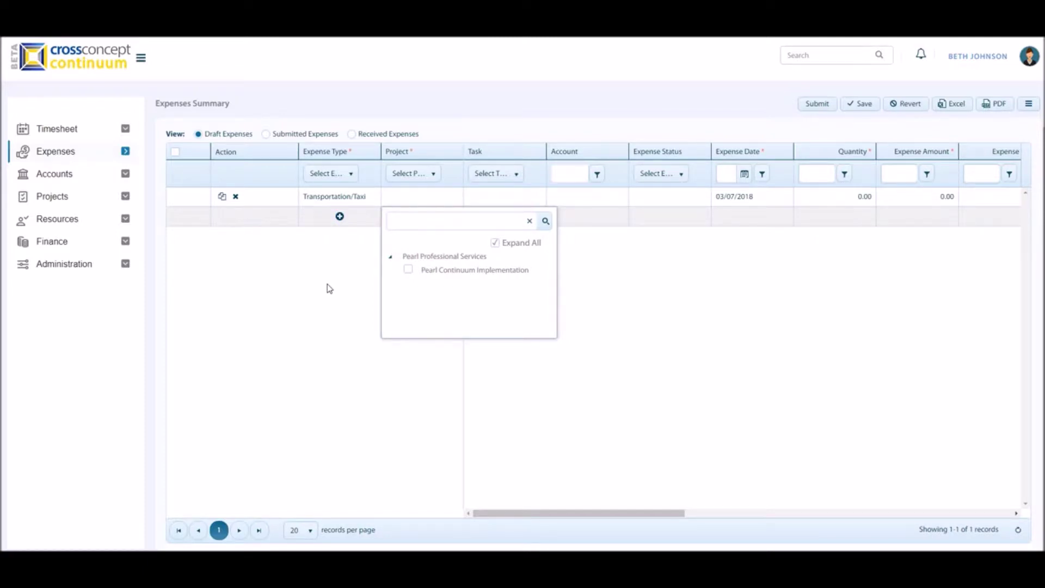
Assign the expense line to the Pearl Continuum Implementation project and its Status Meetings task
click(408, 270)
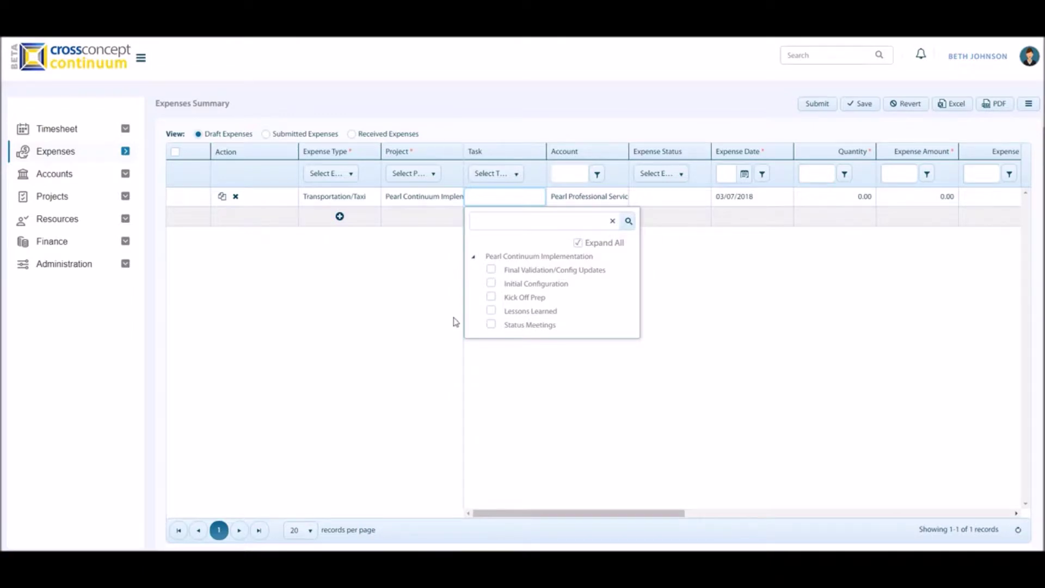
click(490, 325)
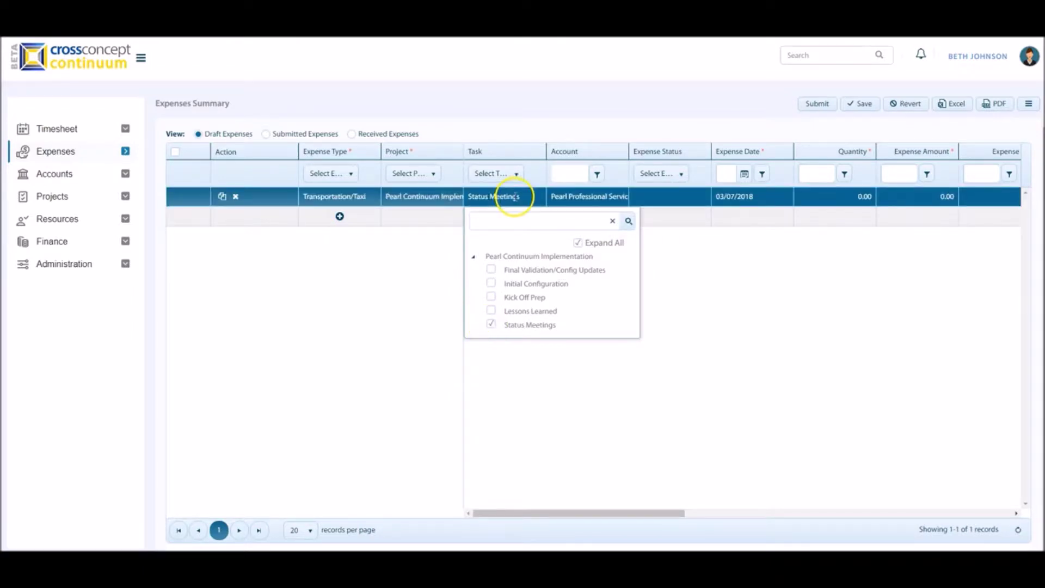
click(594, 198)
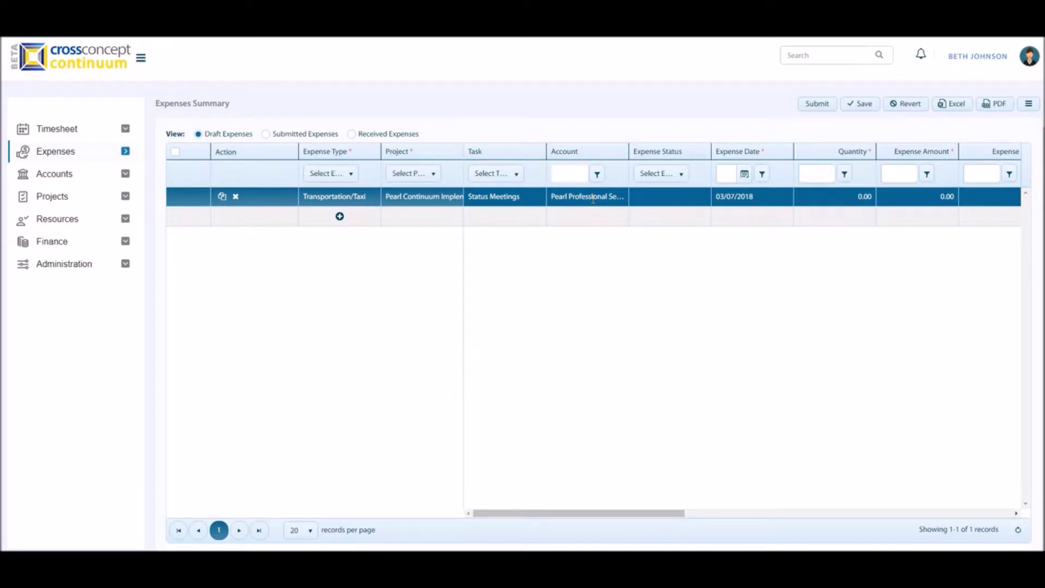
click(593, 197)
click(761, 203)
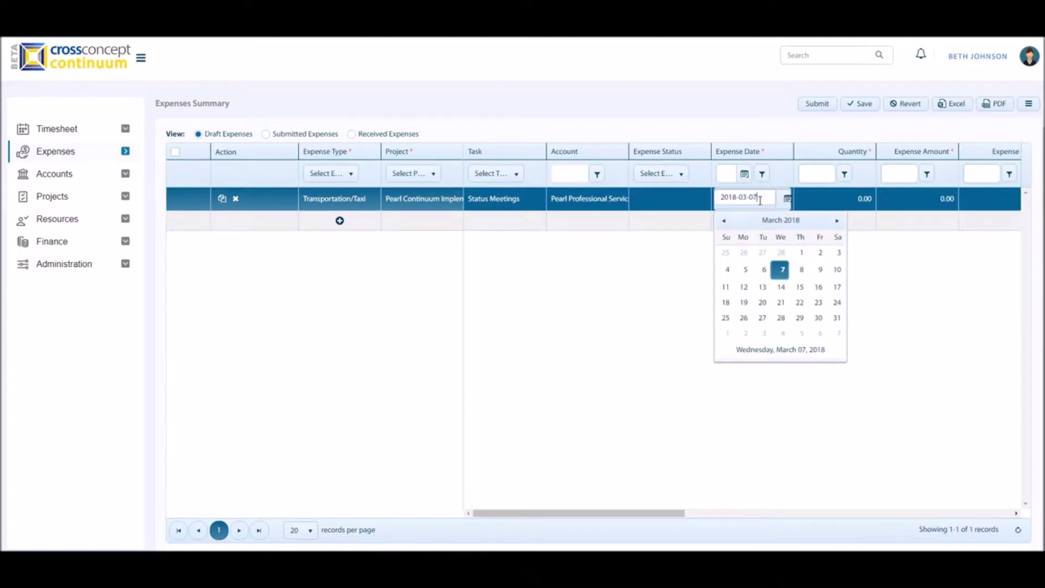
click(793, 220)
click(793, 221)
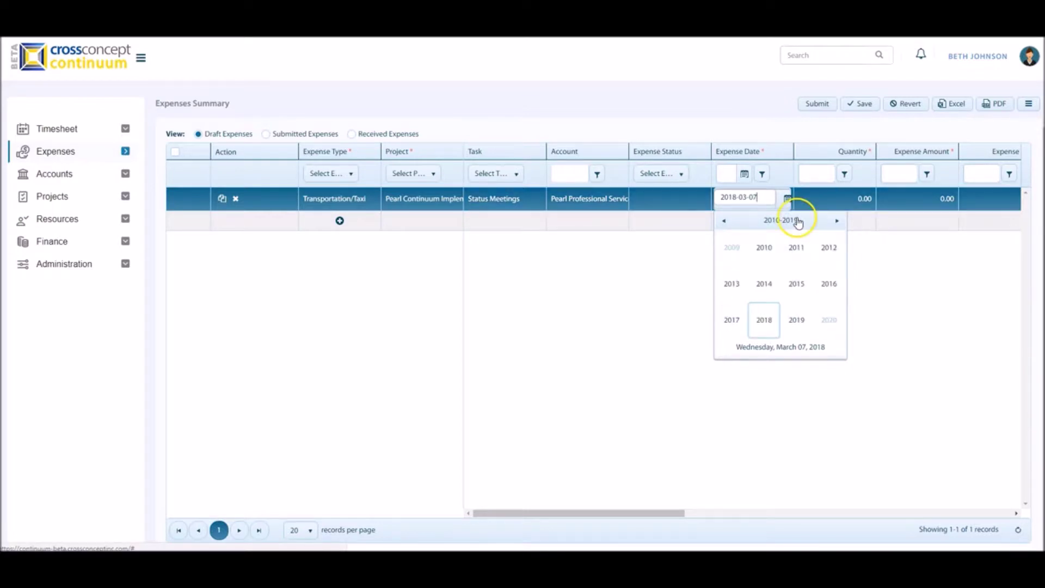
Set the taxi expense's quantity to 2 and its expense amount to 25
click(863, 199)
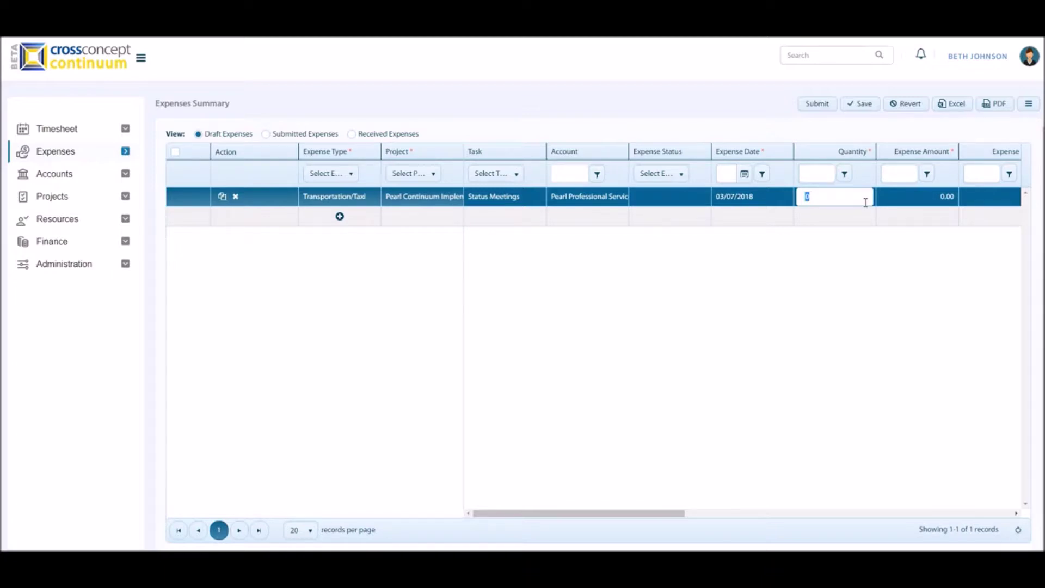
text(2)
click(924, 196)
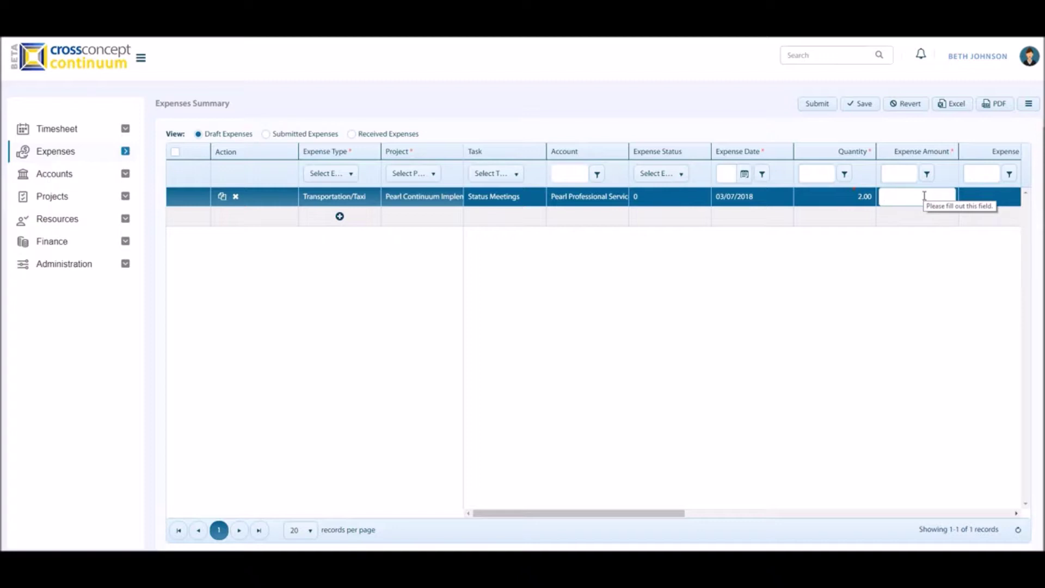
text(25)
drag(606, 513, 749, 515)
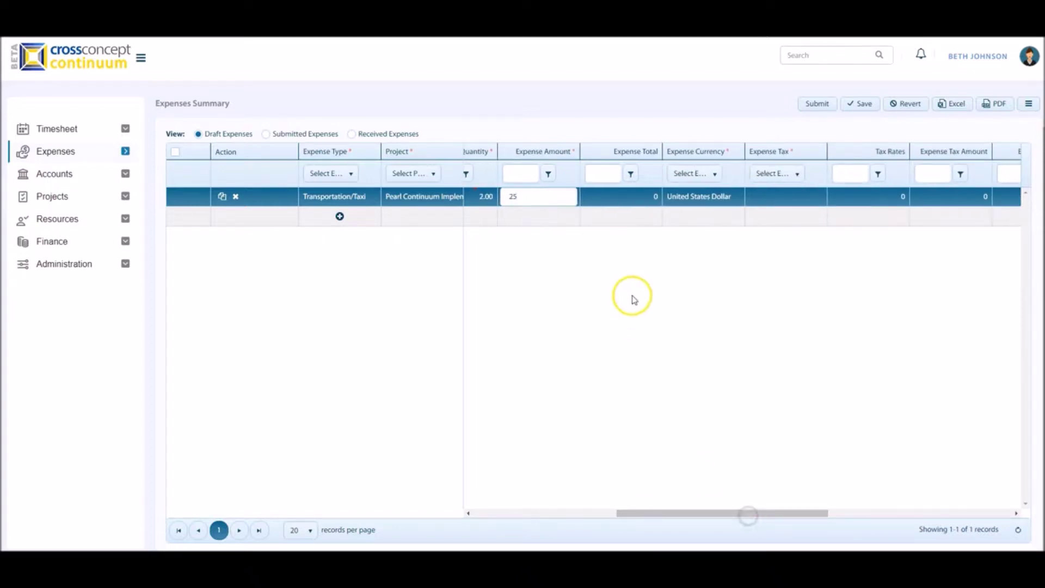
click(651, 197)
click(646, 262)
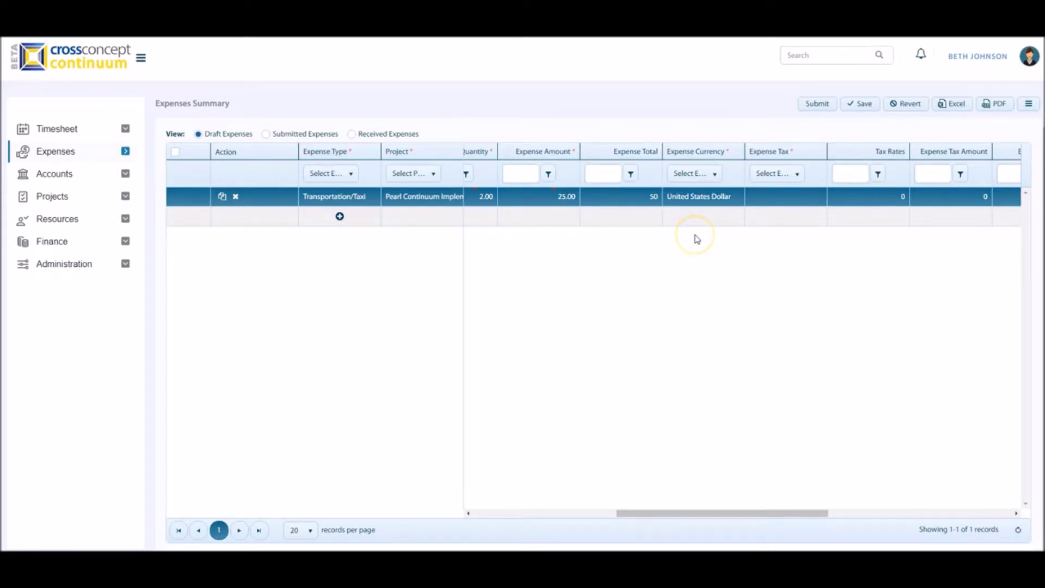
Set the expense currency to United States Dollar and the expense tax to Ontario HST - Canada
click(705, 199)
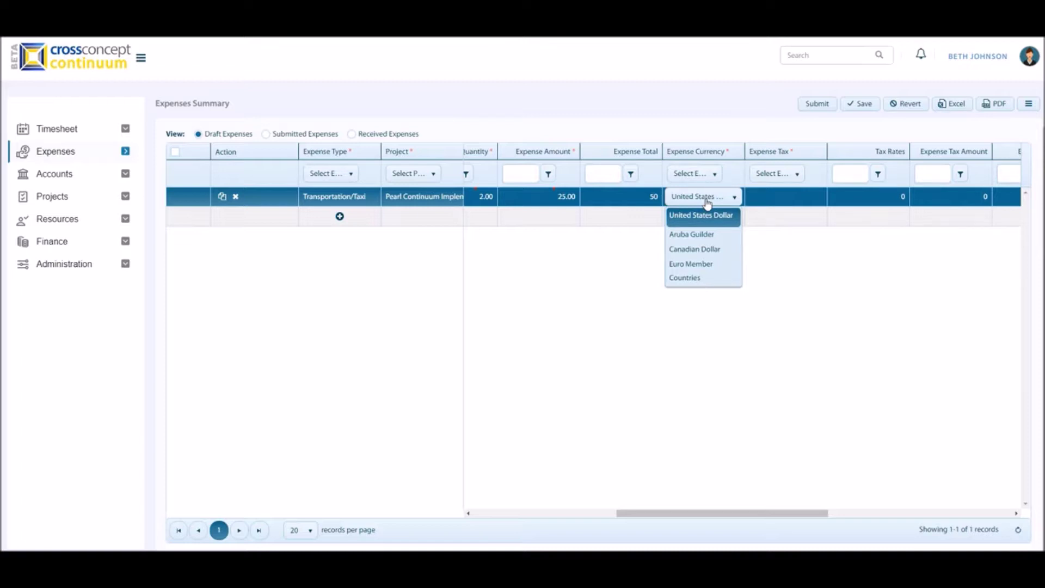
click(701, 215)
click(785, 196)
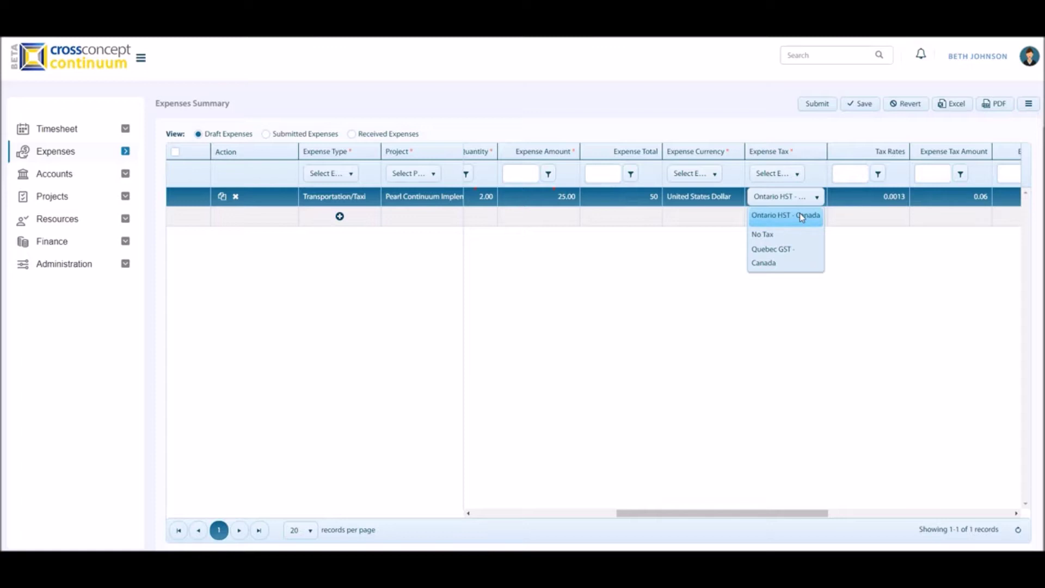
click(806, 217)
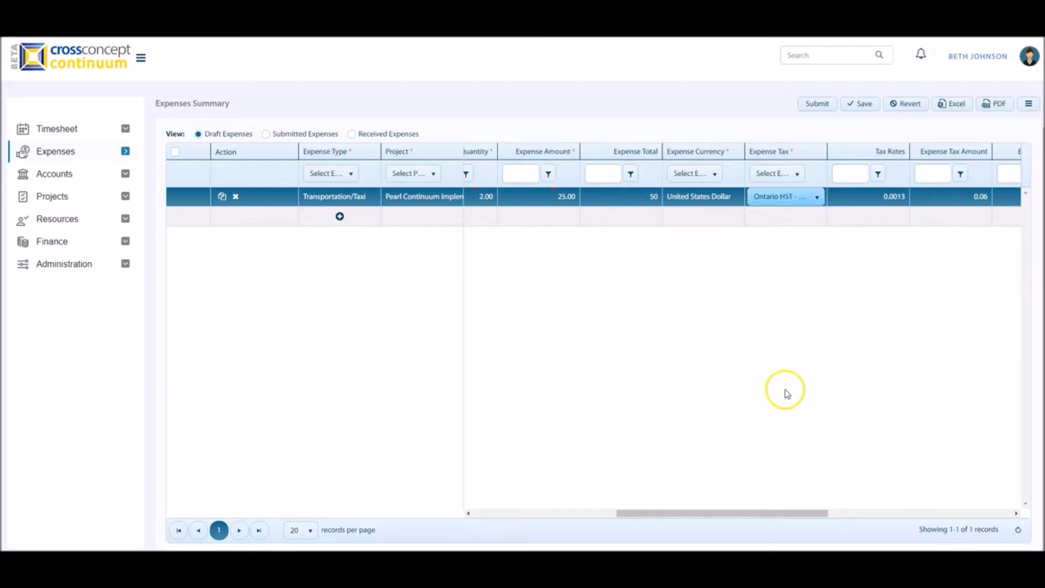
Examine the line's exchange rate, reimbursable total and currency, comment, rejection comment and expense receipt fields
drag(760, 512, 827, 517)
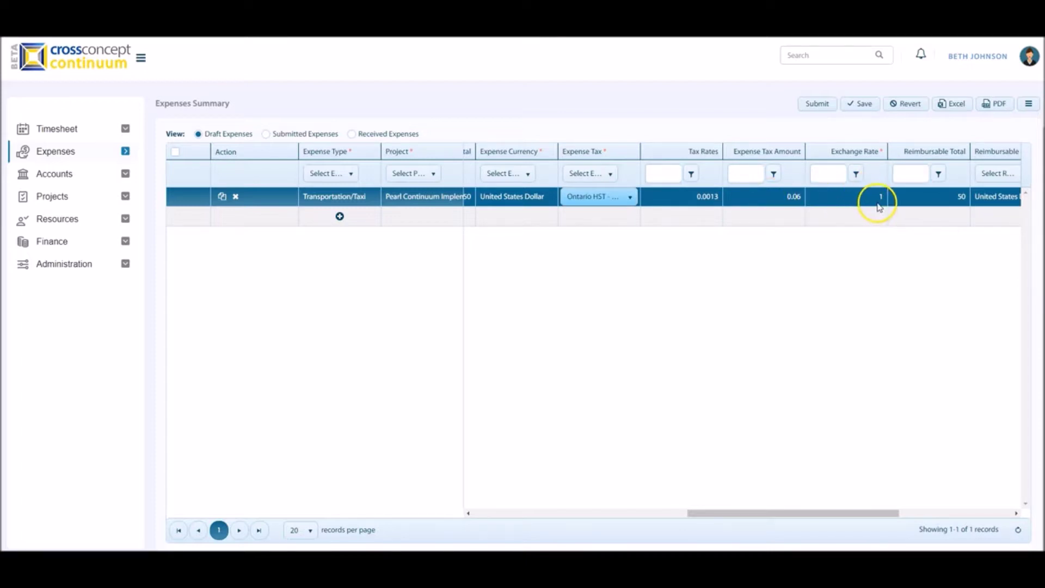
drag(810, 513, 895, 520)
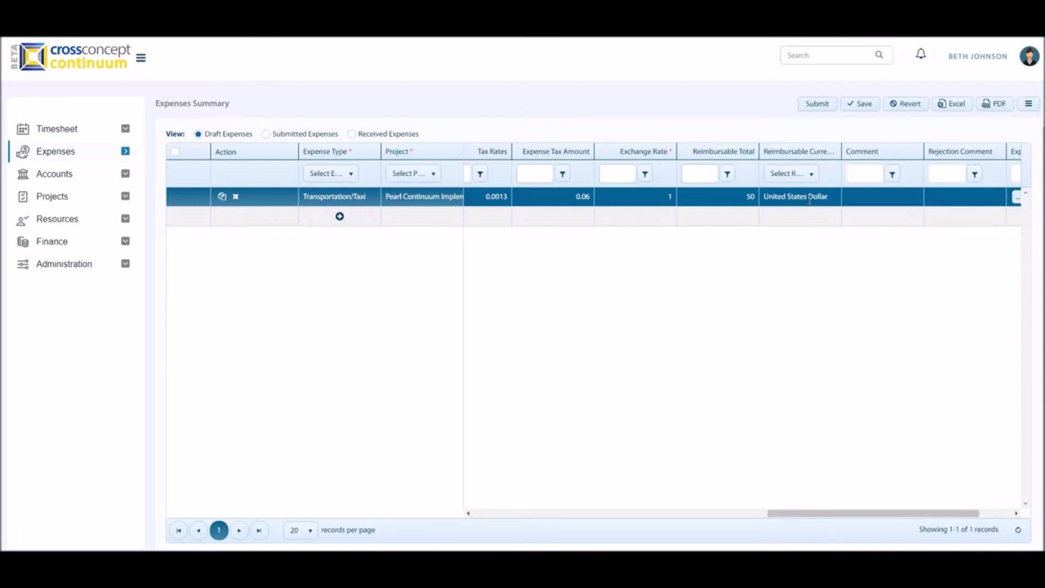
click(902, 195)
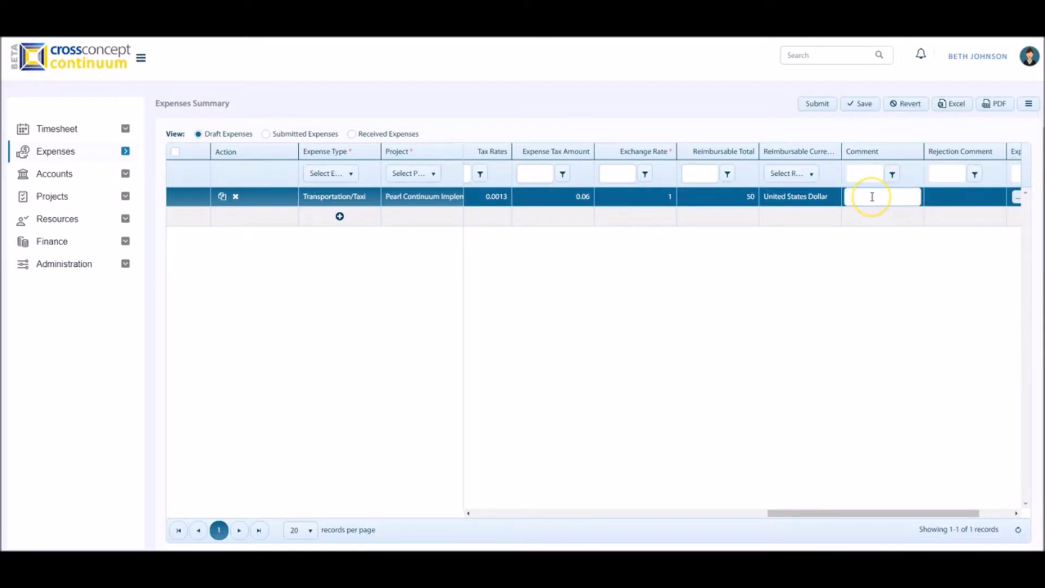
click(888, 196)
click(954, 203)
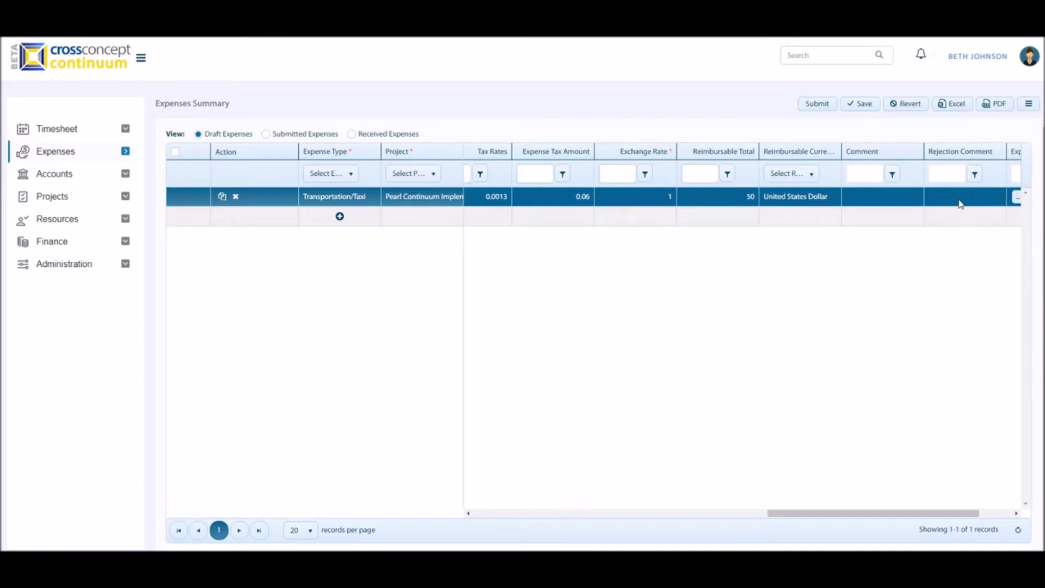
click(936, 201)
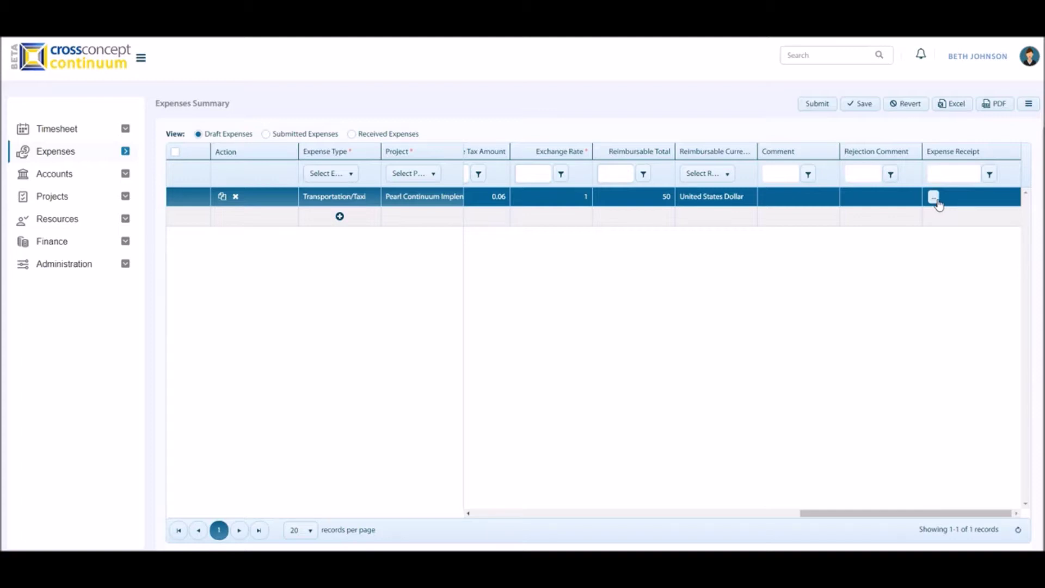
click(933, 198)
Save the new taxi expense line as a draft
click(858, 104)
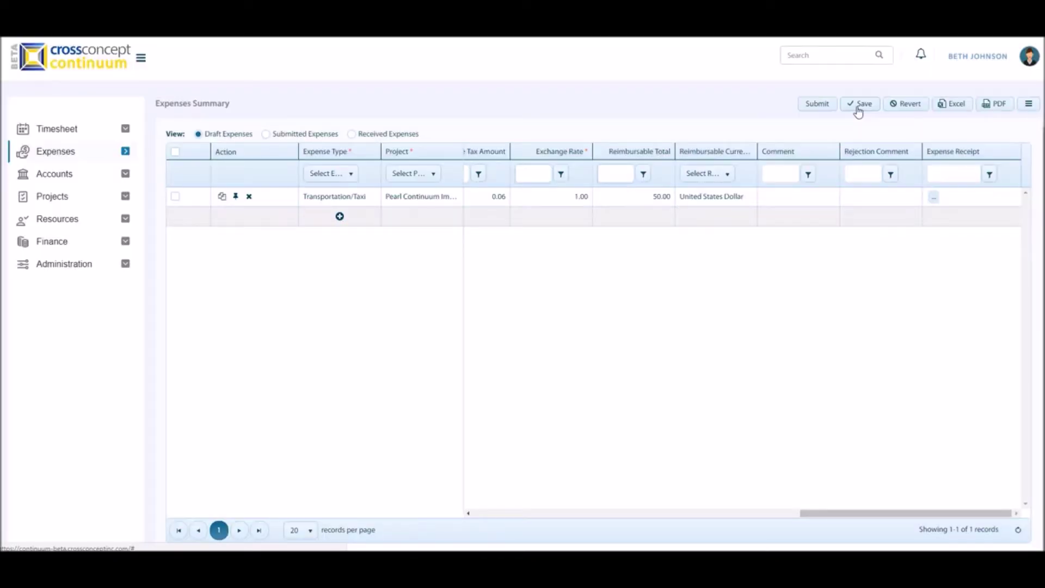
click(892, 104)
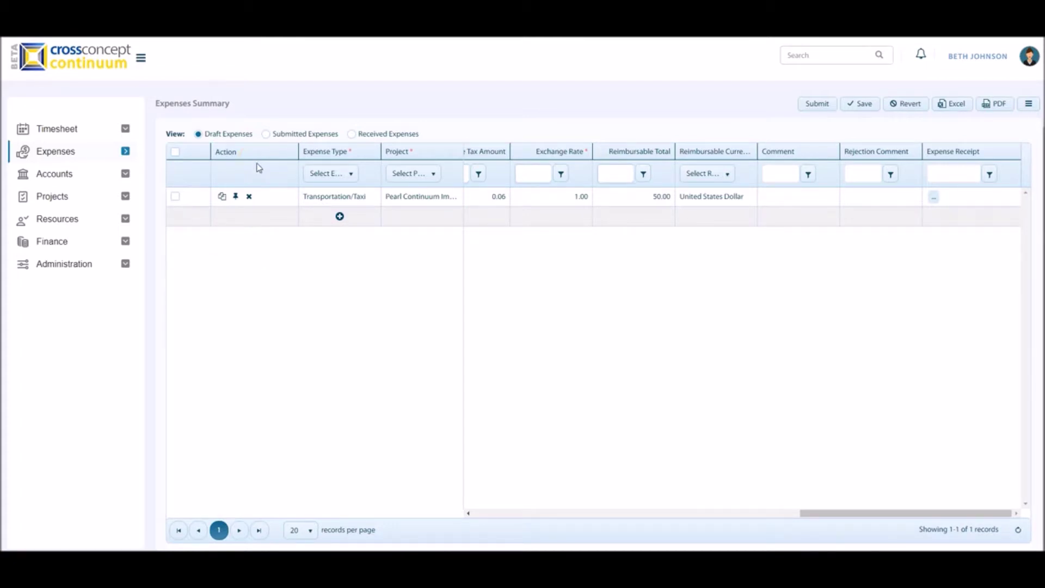
click(235, 204)
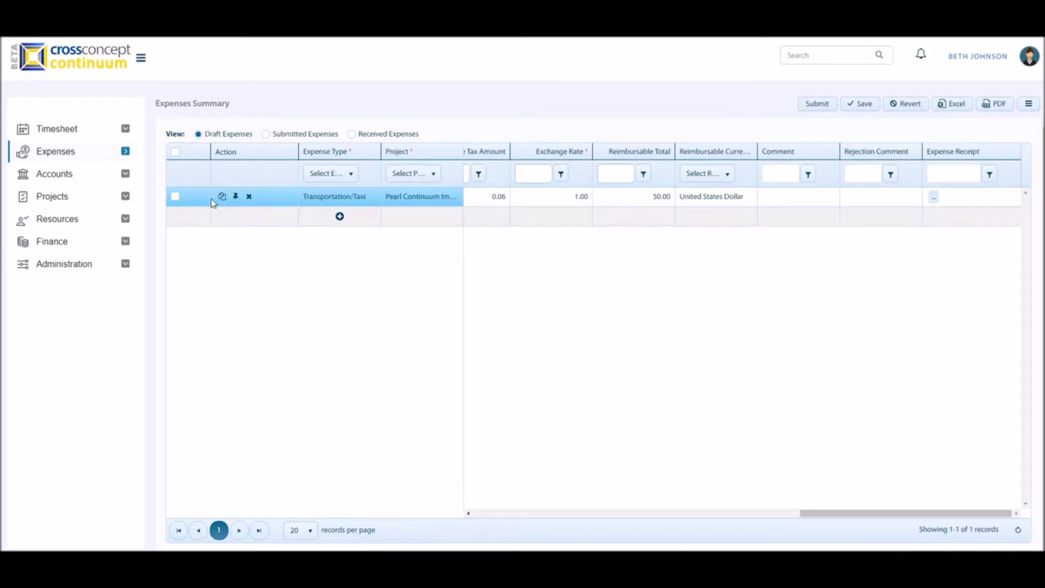
Copy the saved taxi expense line and confirm the duplication
click(220, 200)
click(221, 198)
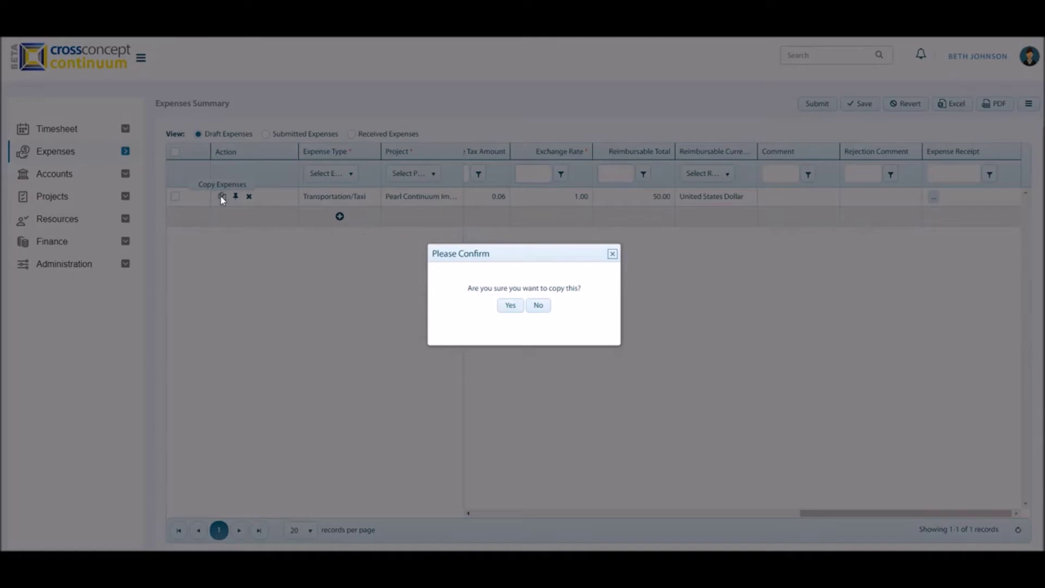
click(512, 306)
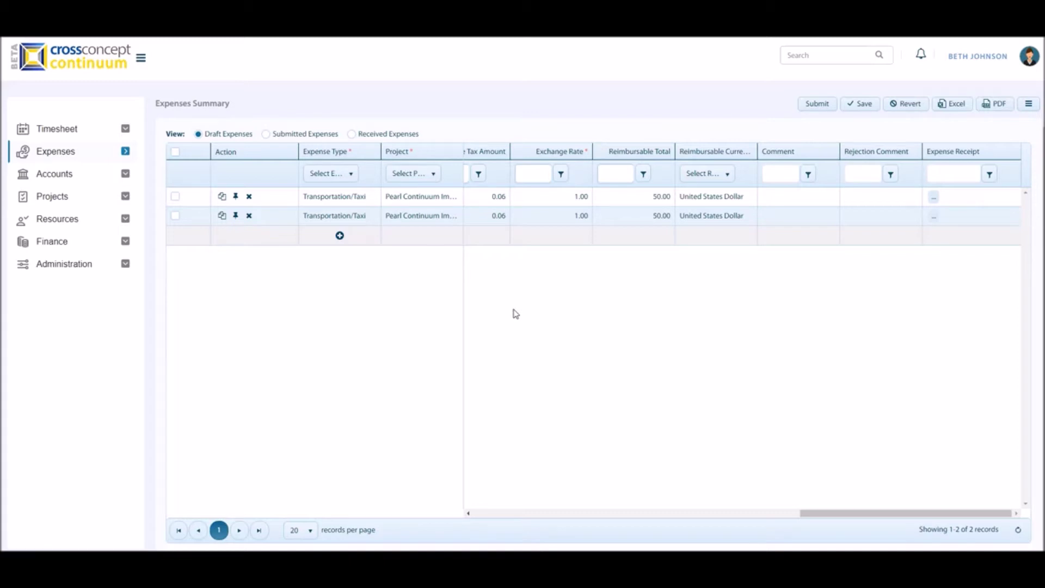
Set the copied expense's date to 03/08/2018 and its quantity to 3, and save the change
drag(800, 513, 638, 513)
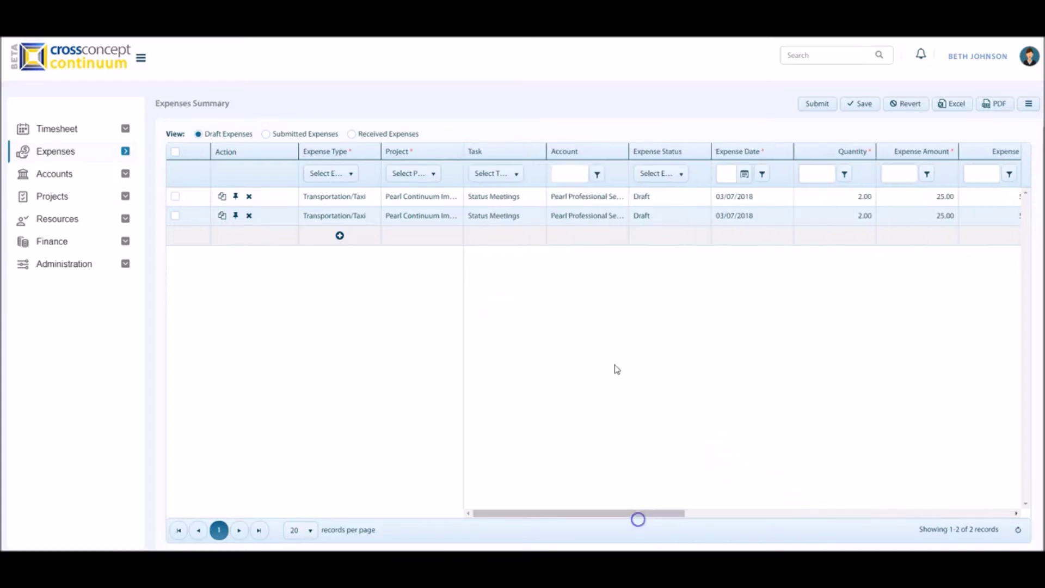
click(743, 216)
click(853, 231)
click(859, 219)
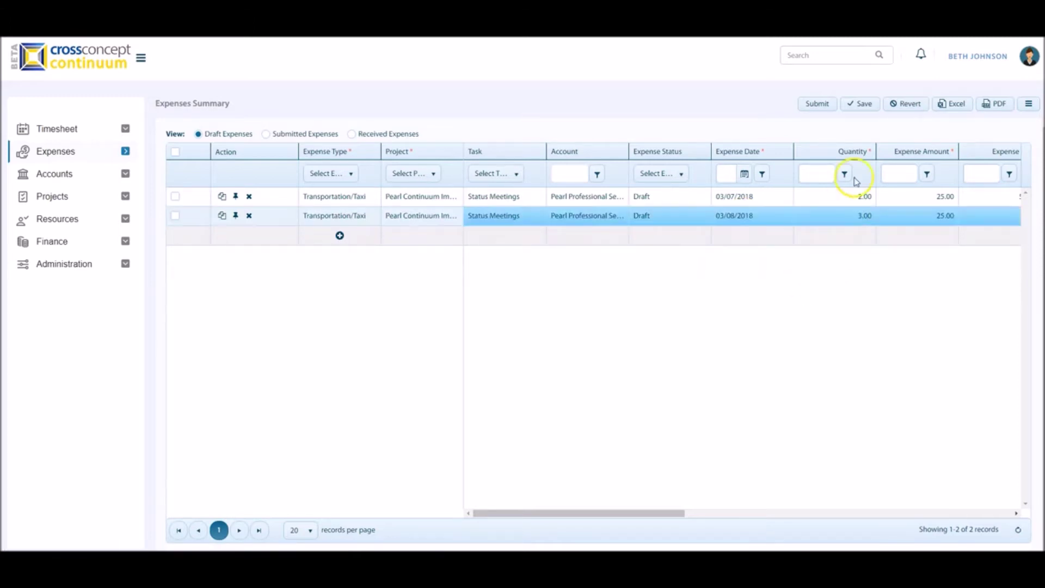
click(860, 105)
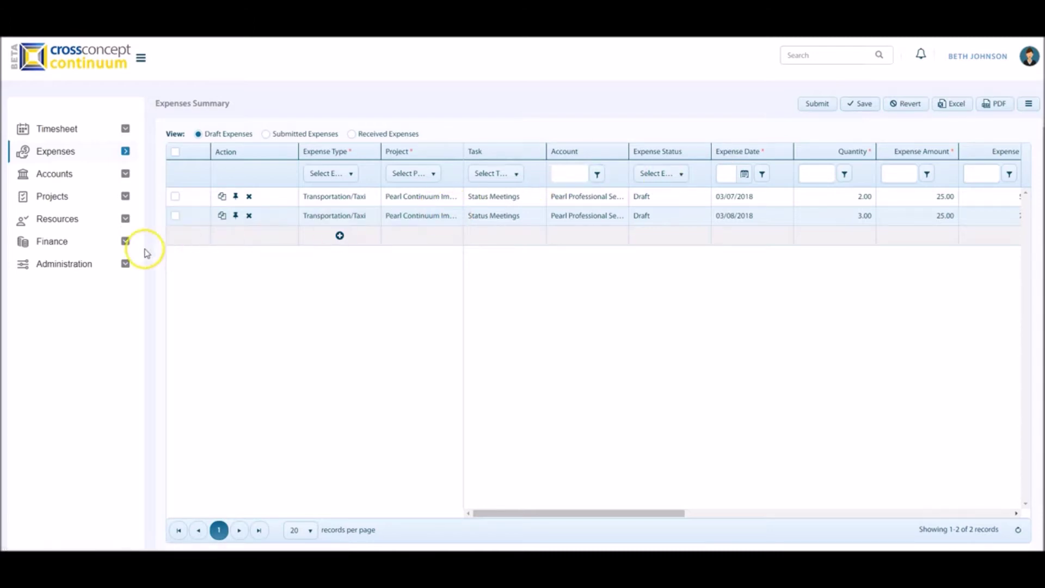
Select both draft taxi expenses and open the expense report submission form for them
click(175, 196)
click(175, 214)
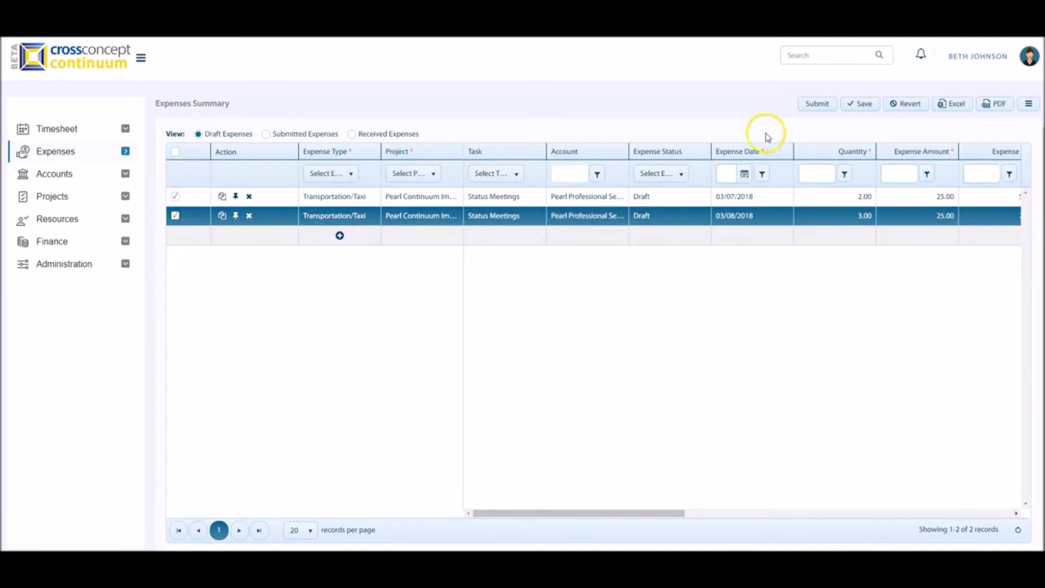
click(811, 107)
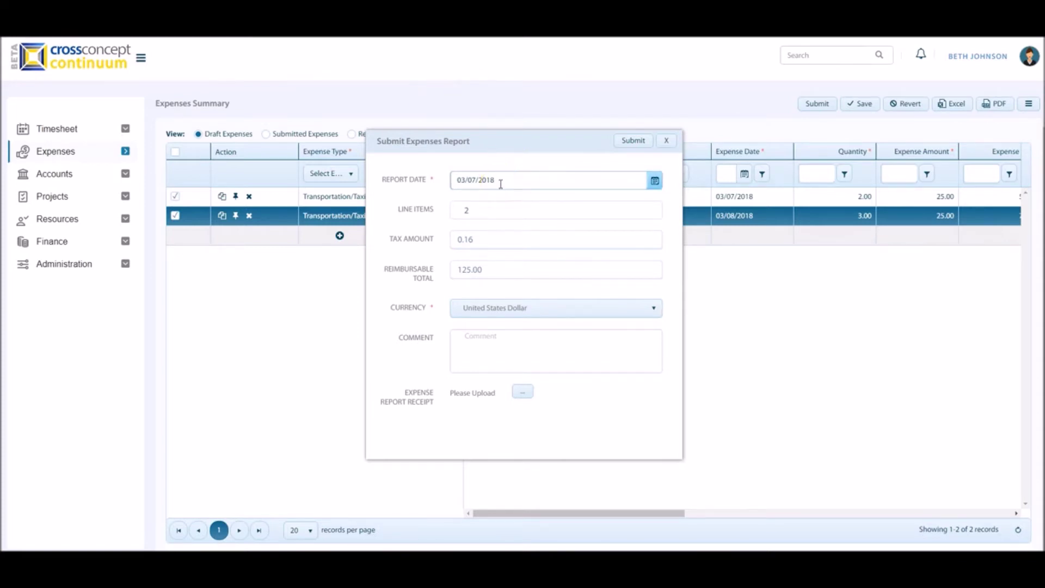
click(449, 215)
click(439, 230)
click(449, 271)
click(451, 272)
click(448, 313)
Enter the comment "Transportation Expense" on the expense report and attach Scanned Receipts.txt as its receipt
click(512, 345)
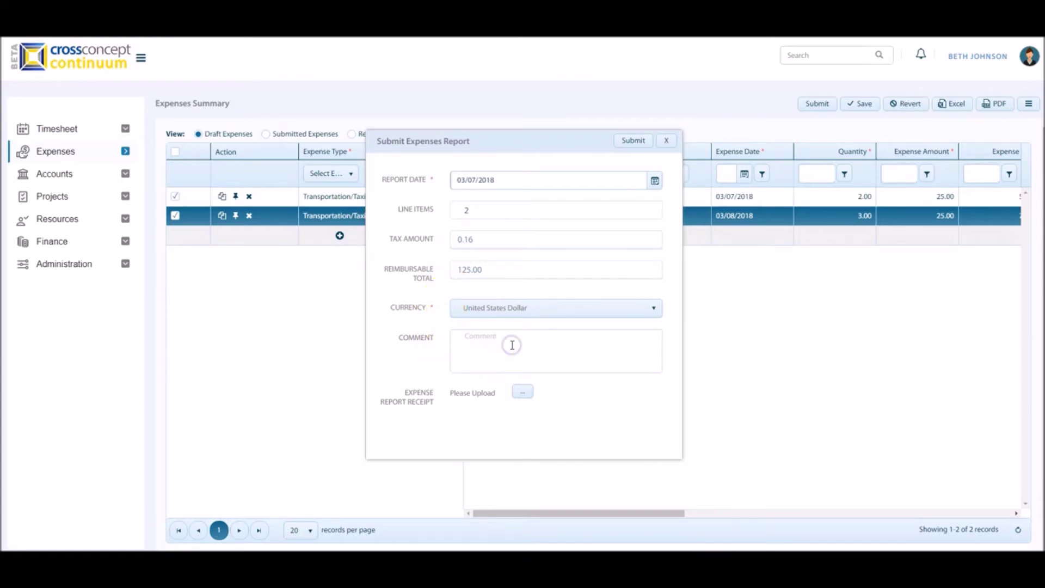
key(ctrl+v)
click(523, 393)
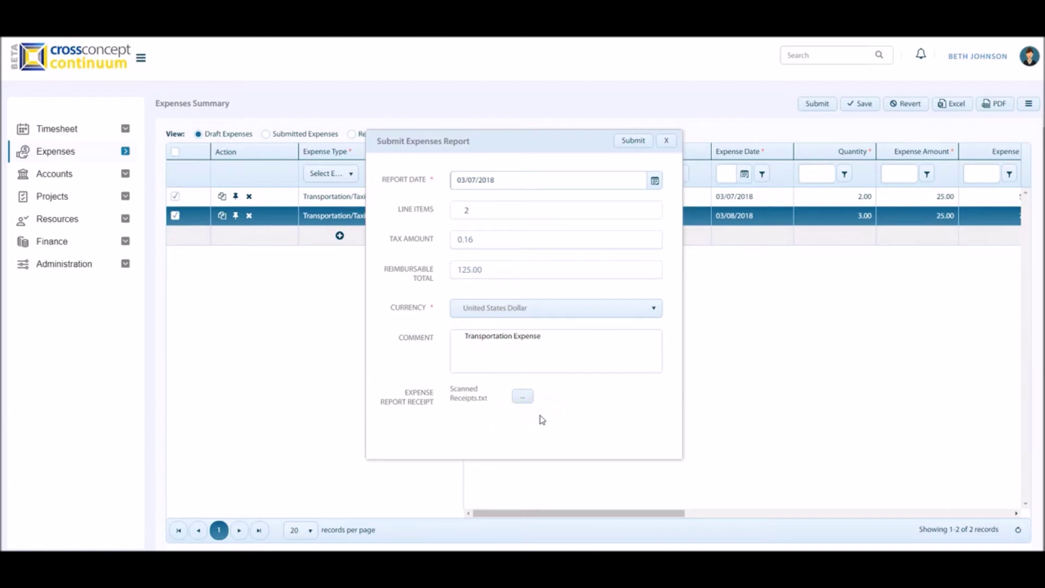
Submit the expense report, acknowledge the confirmation, and expand the new report among the submitted expenses to review its line items
click(638, 141)
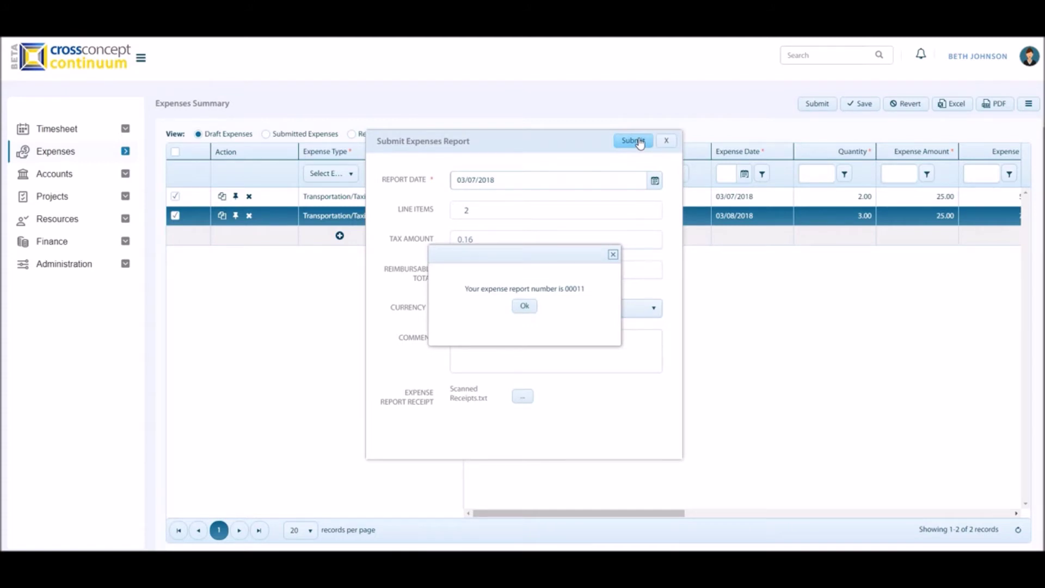
click(524, 304)
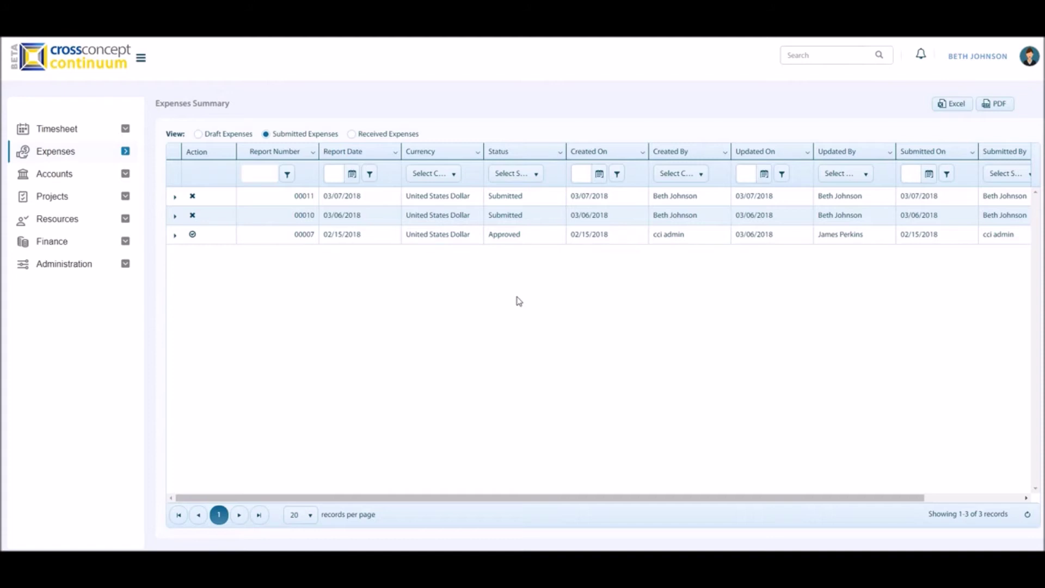
click(314, 197)
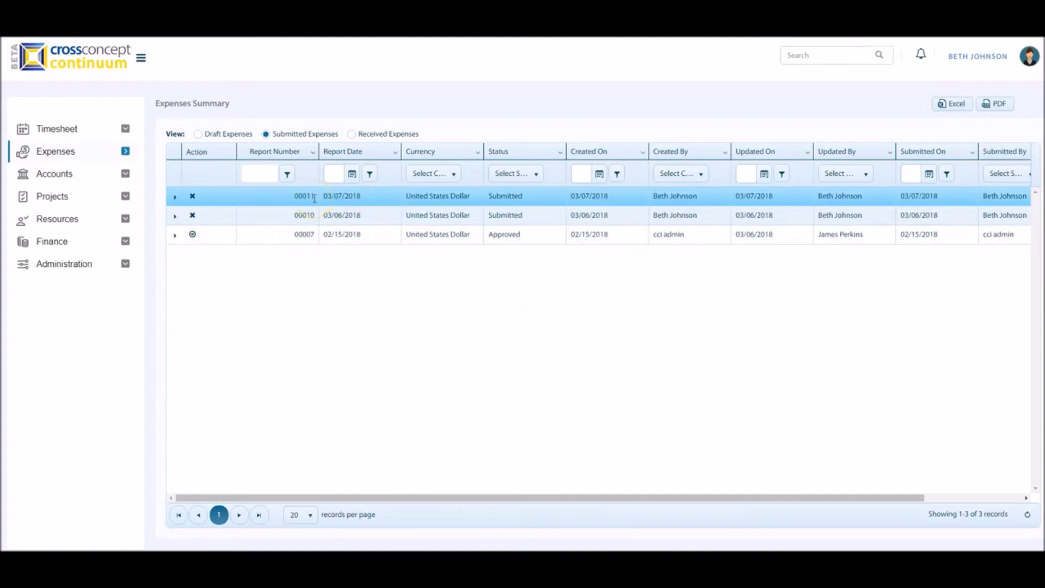
click(174, 198)
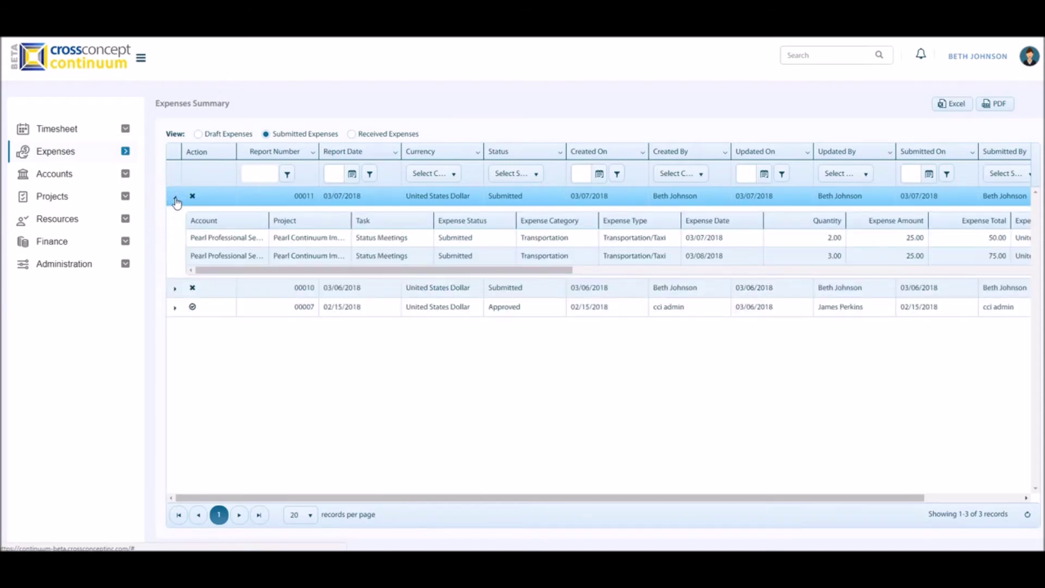
click(294, 238)
click(321, 254)
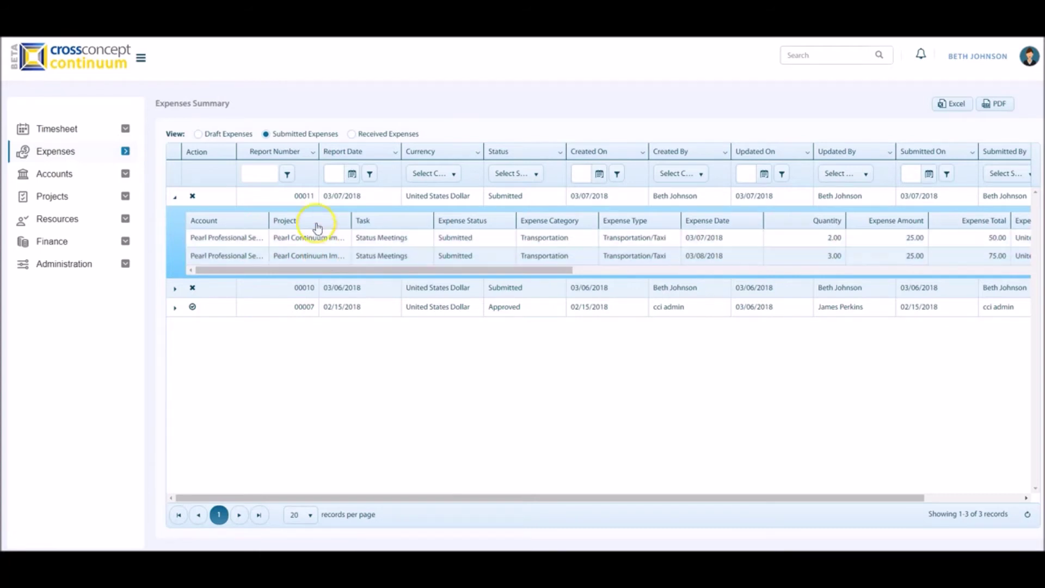
Examine the filter operators and the sorting, column visibility and filter options available for the Report Number column
click(288, 175)
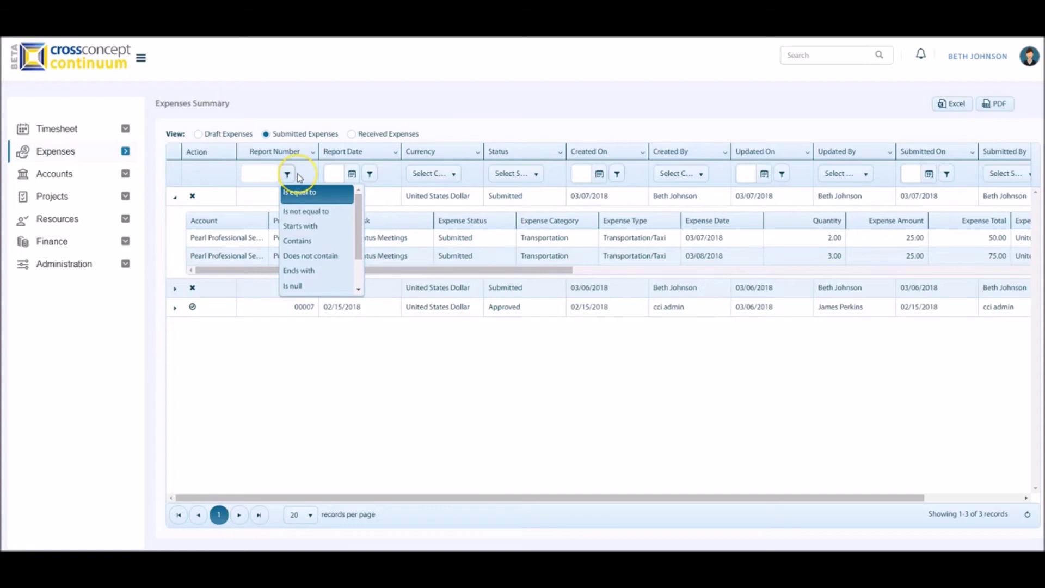
click(313, 152)
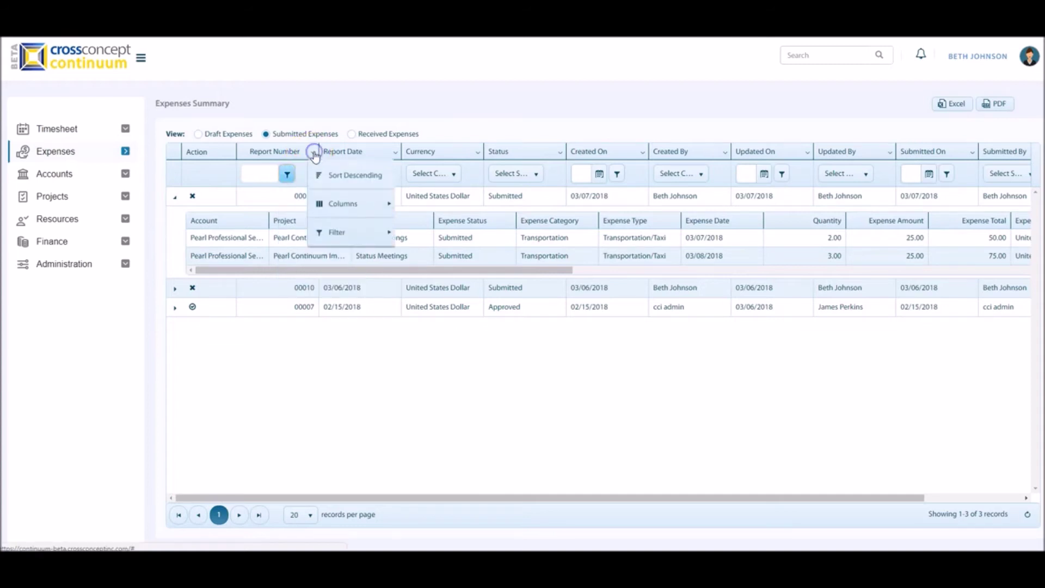
mouse_move(327, 231)
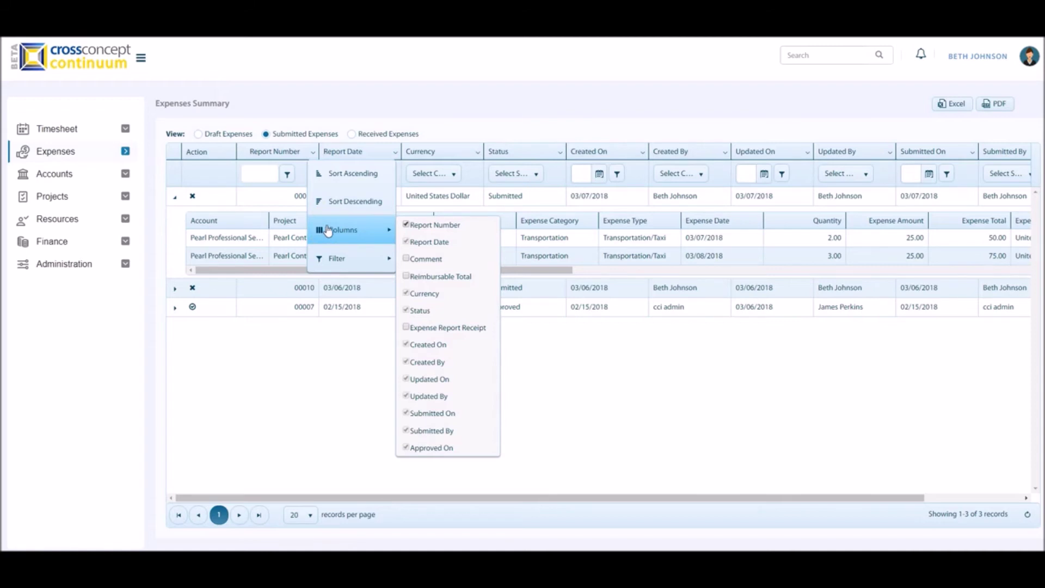
click(349, 267)
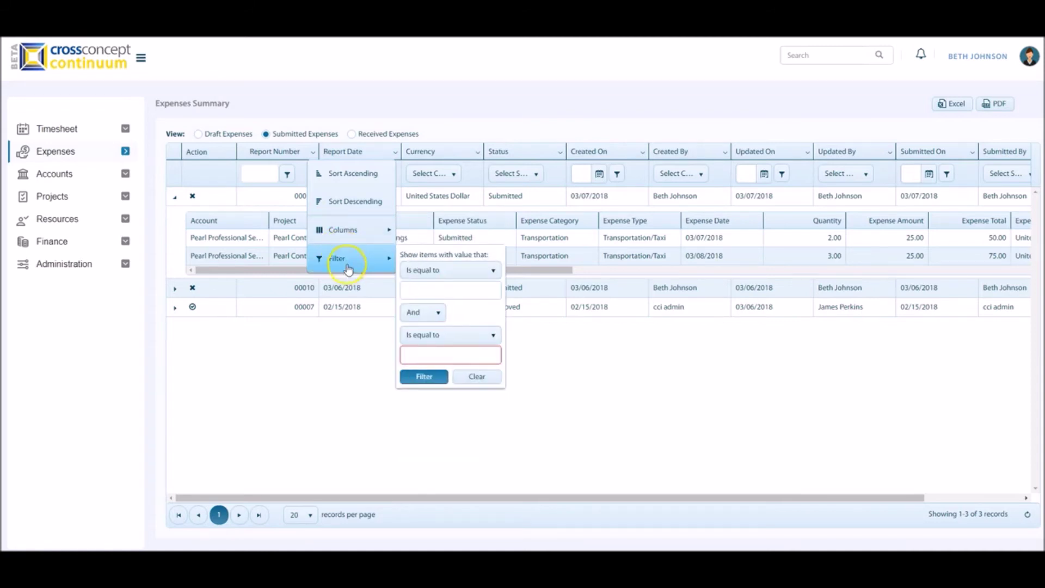
click(316, 370)
click(364, 379)
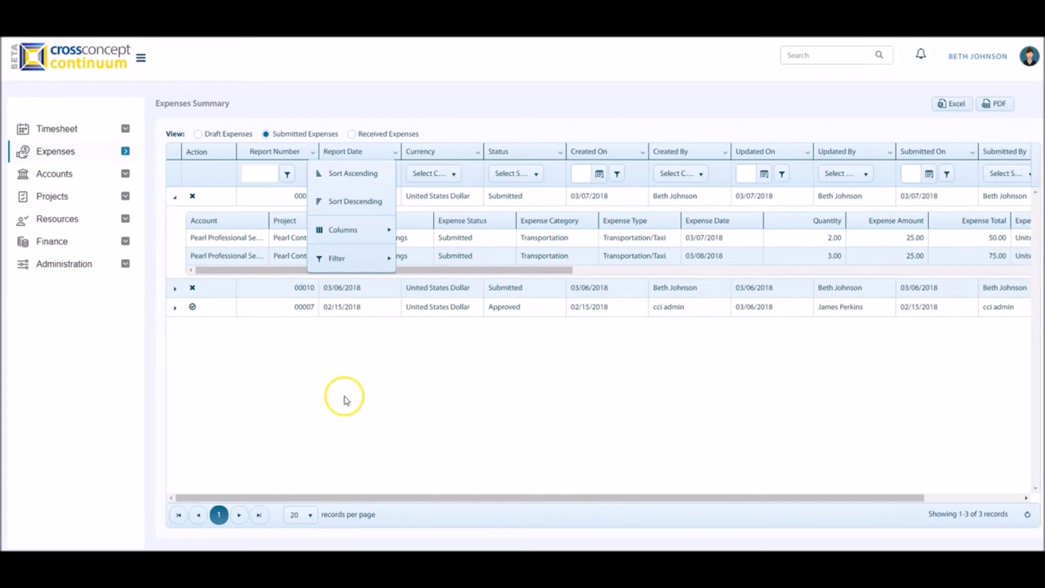
click(231, 368)
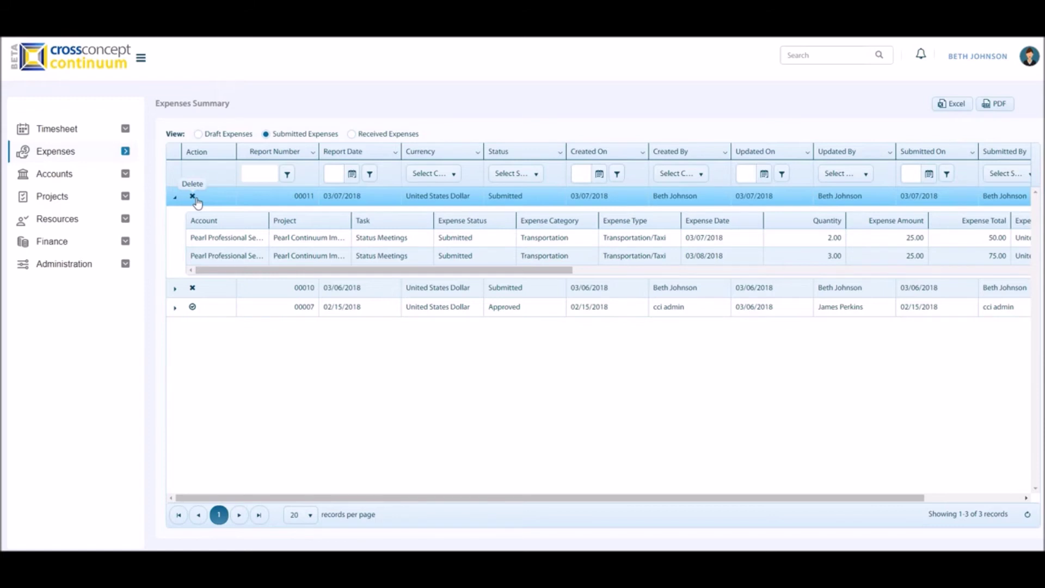
Review the status of the 03/07/2018 expense report and of its individual expense lines
click(457, 255)
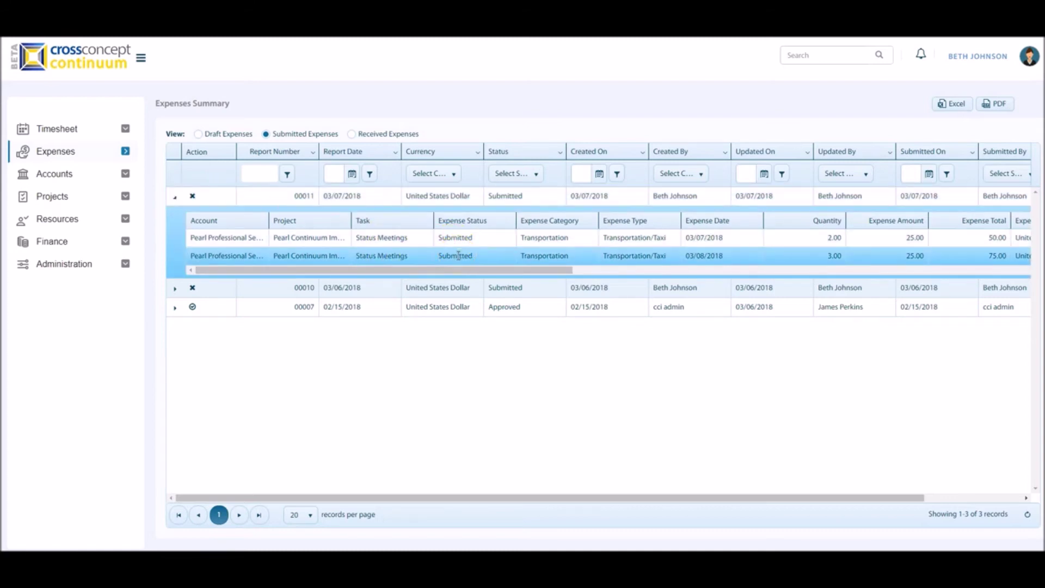
click(509, 199)
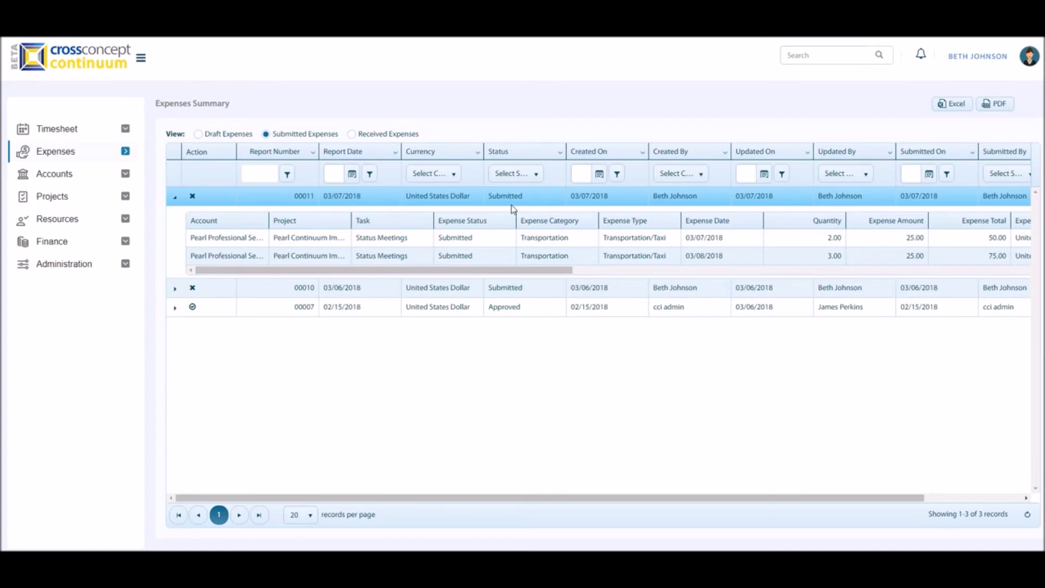
click(512, 212)
click(494, 259)
Set the approved 02/15/2018 expense report to Received, confirm, and expand its line items in the Received Expenses view
click(343, 305)
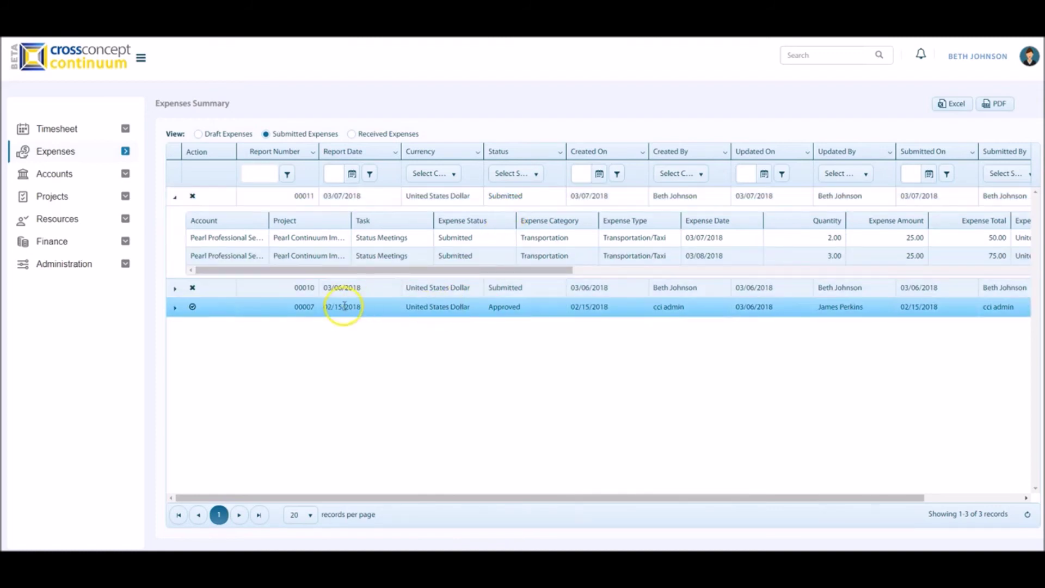
click(518, 314)
click(191, 308)
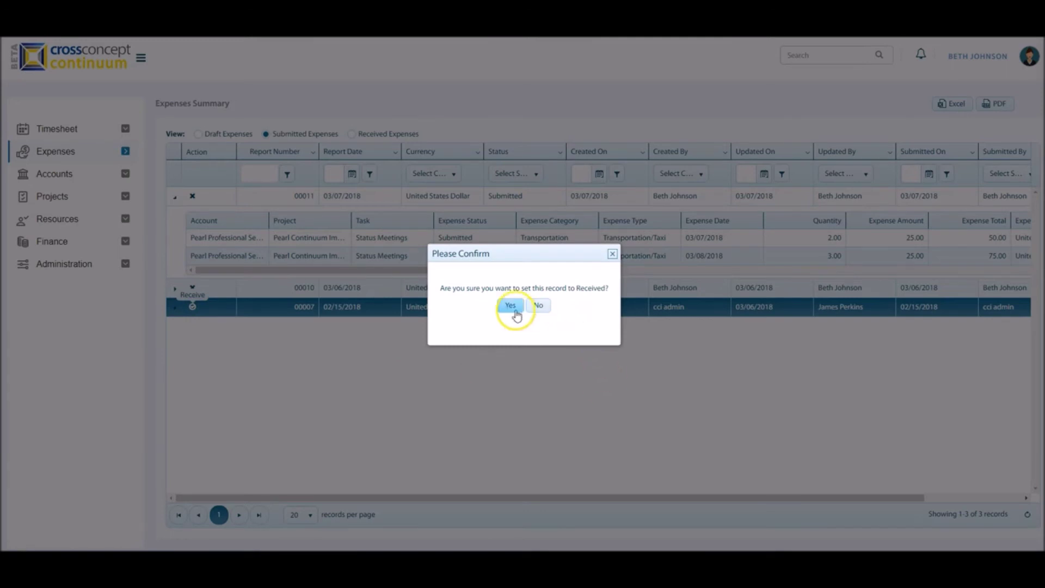
click(509, 308)
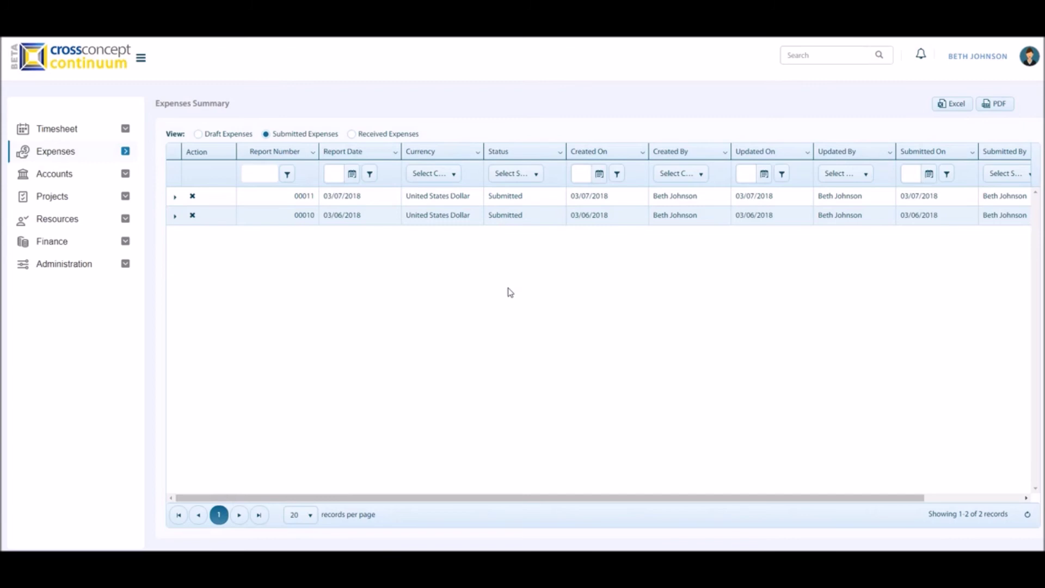
click(351, 134)
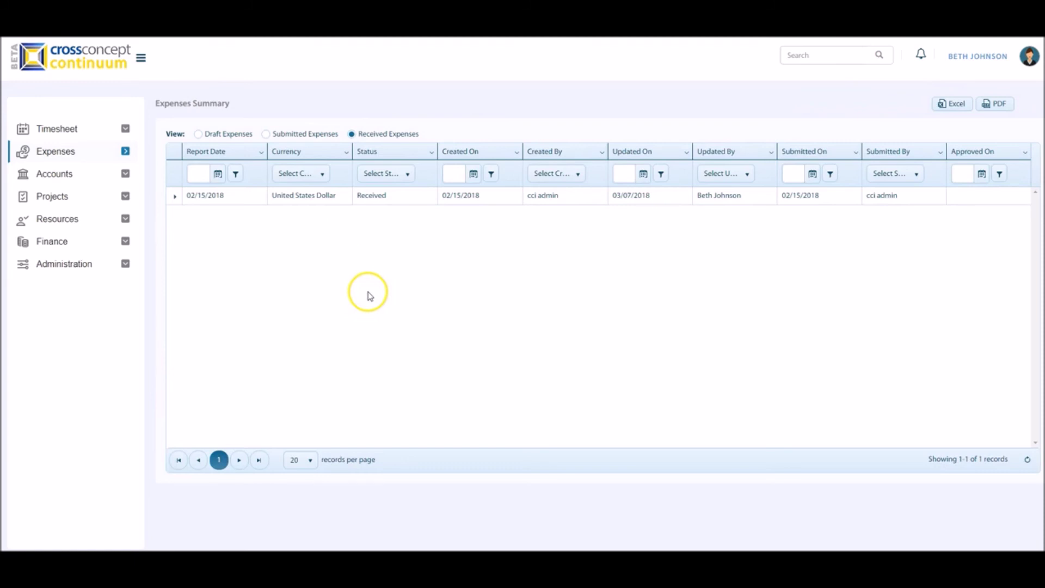
click(176, 197)
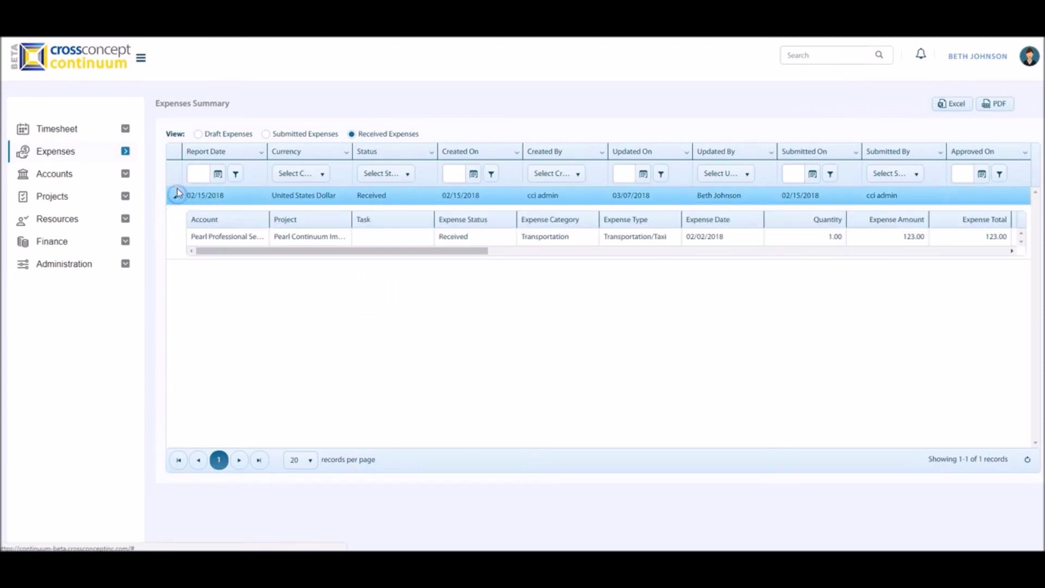